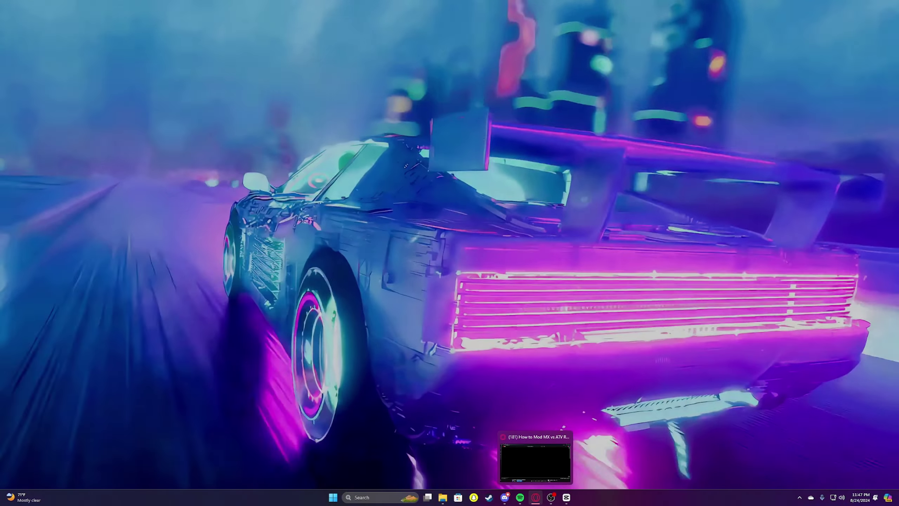
Bring back the MX vs ATV Reflex mod tutorial in Opera and scroll down the page
left_click(536, 497)
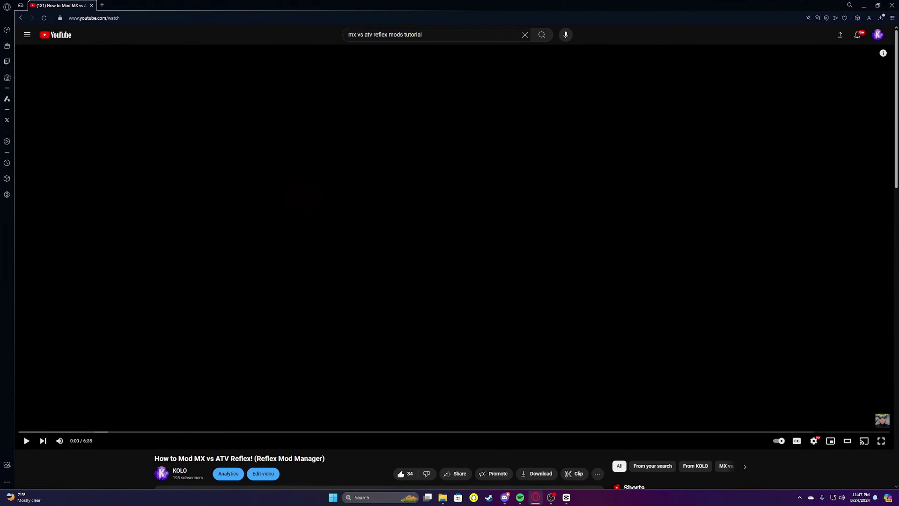
scroll(287, 419, "down", 1)
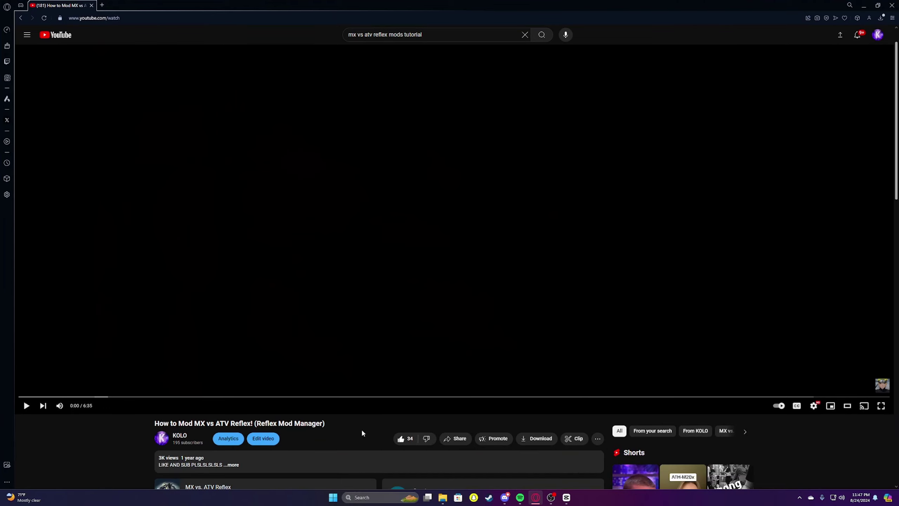
scroll(361, 431, "down", 7)
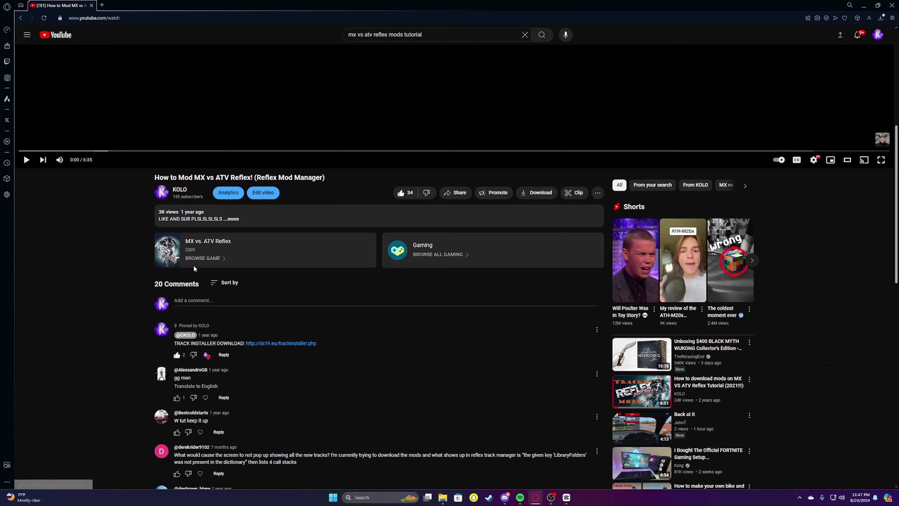
Expand and collapse the description, then bring up options for the track installer link
left_click(237, 222)
left_click(176, 368)
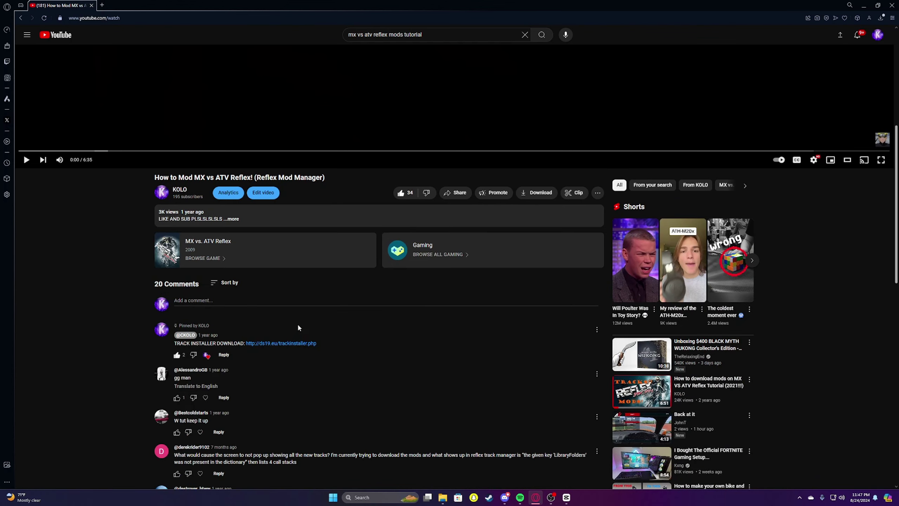
scroll(353, 300, "down", 1)
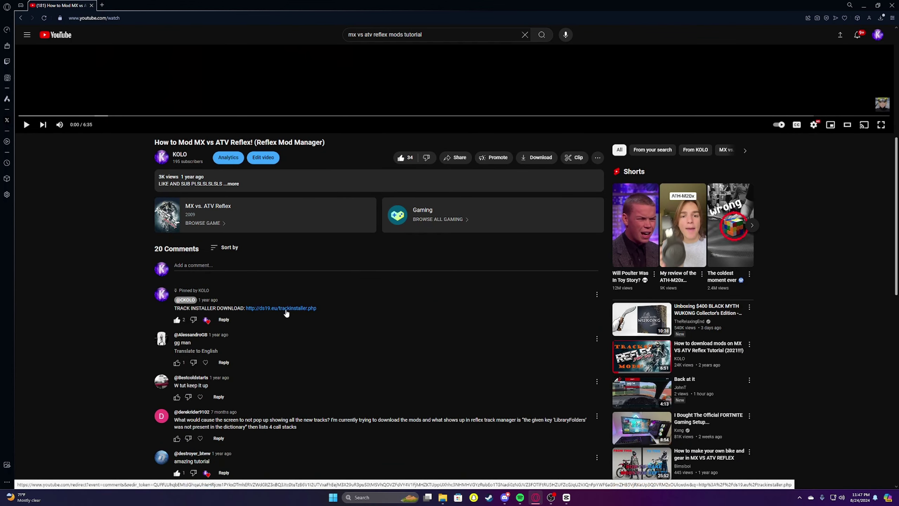
right_click(286, 312)
Open the track installer link in a new tab and view the ds19.eu Trackinstaller page
left_click(305, 315)
left_click(111, 6)
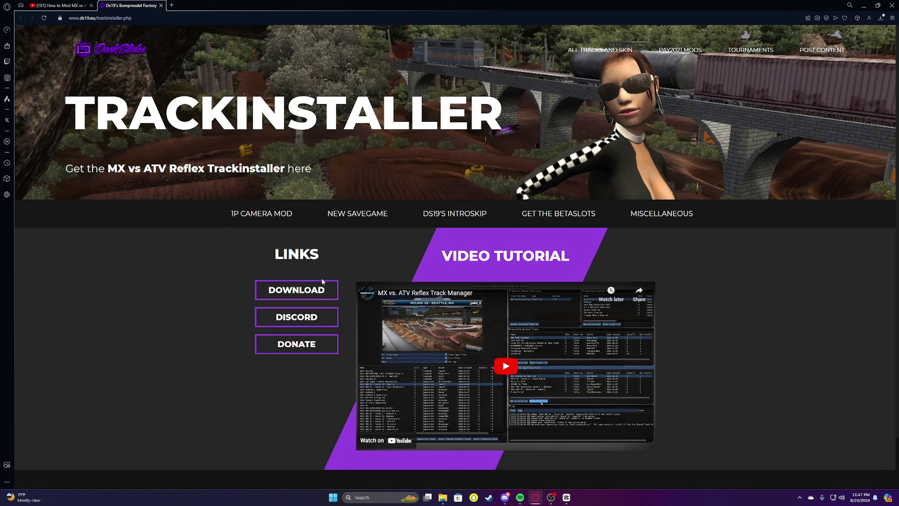
scroll(296, 242, "down", 2)
Start downloading ReflexTrackManagerSetup and create a new folder in Documents
left_click(290, 230)
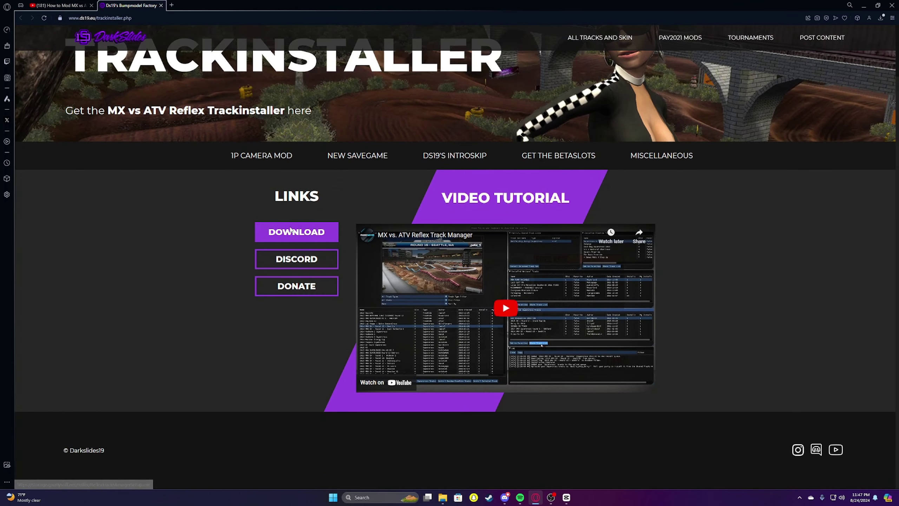
left_click(362, 241)
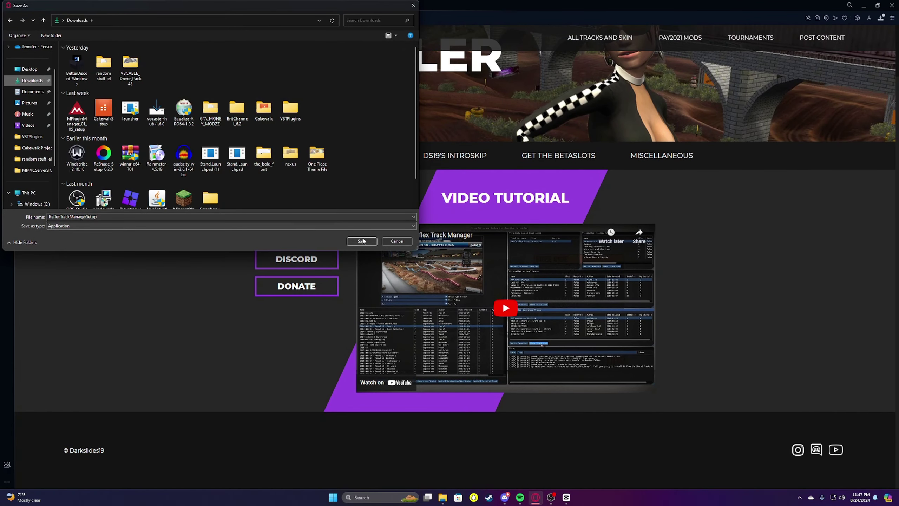
left_click(33, 92)
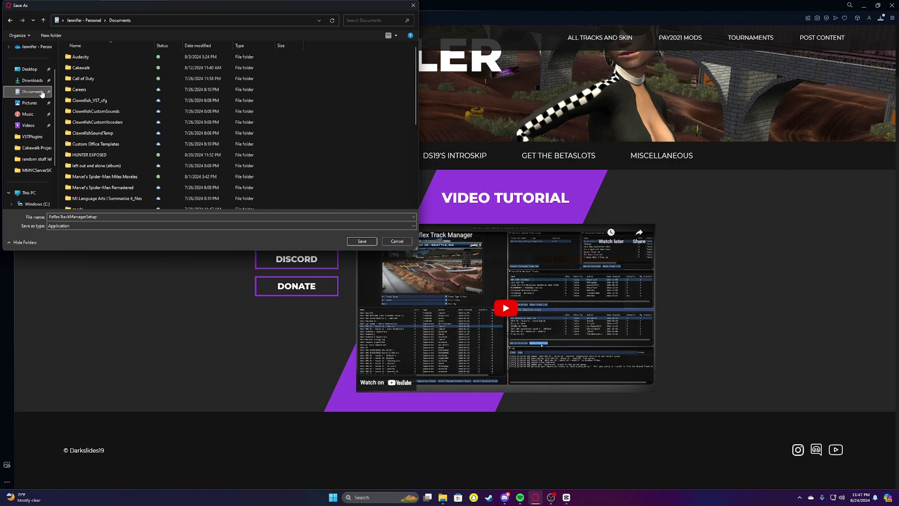
right_click(350, 96)
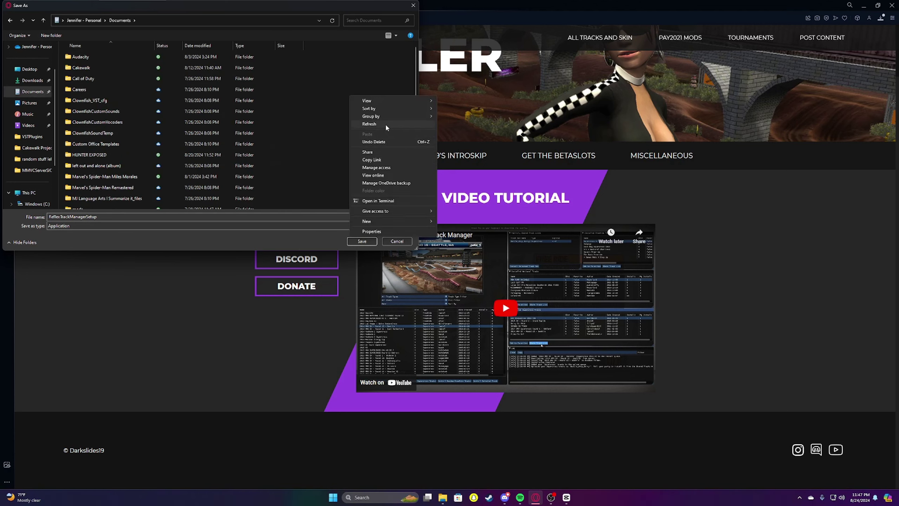
mouse_move(402, 224)
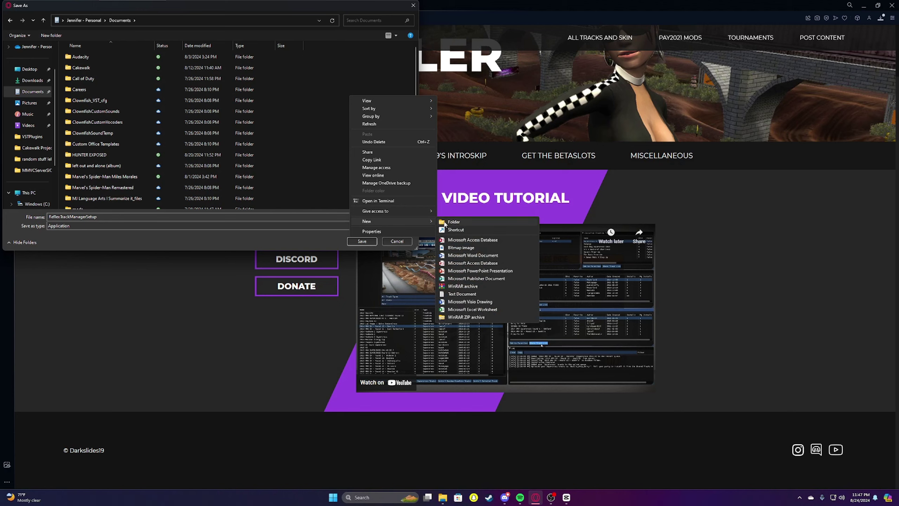
left_click(453, 222)
Name the folder 'Reflex track manager' and save the installer inside it
type("R")
scroll(359, 207, "down", 4)
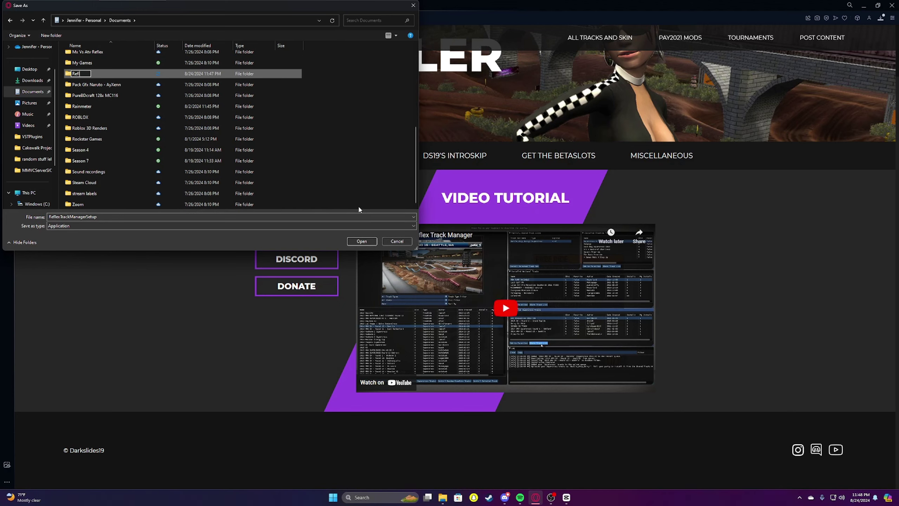
type("eflex track manager")
key("Return")
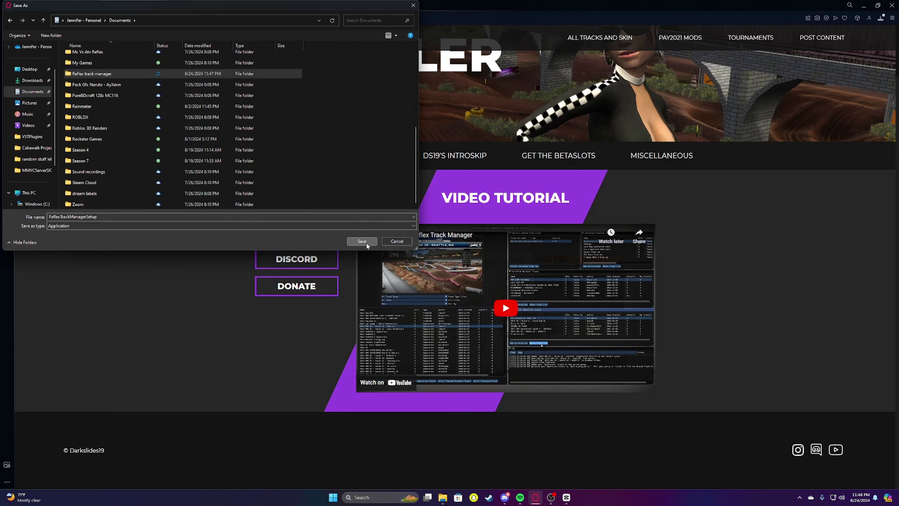
left_click(366, 244)
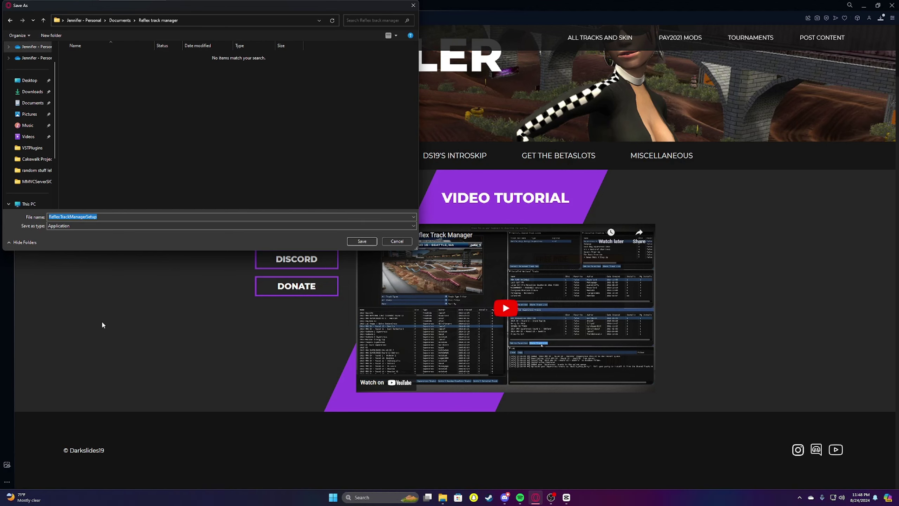
left_click(348, 242)
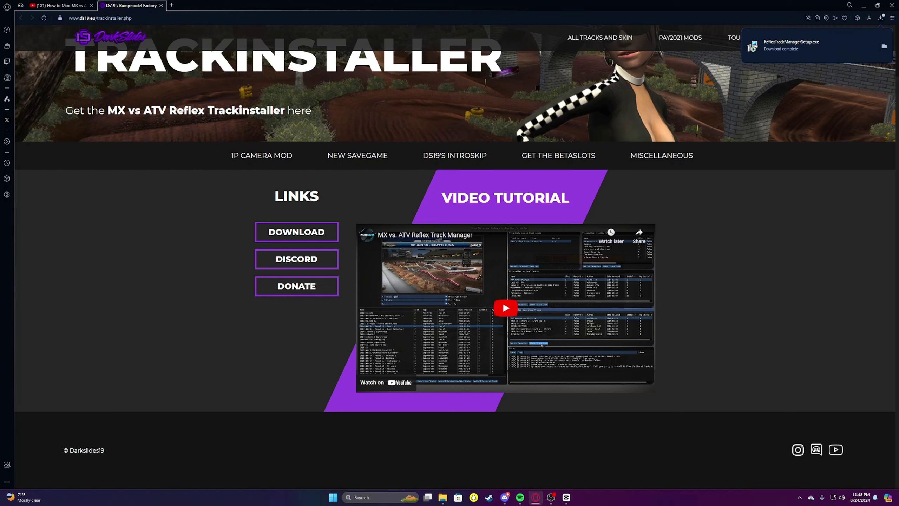
mouse_move(442, 502)
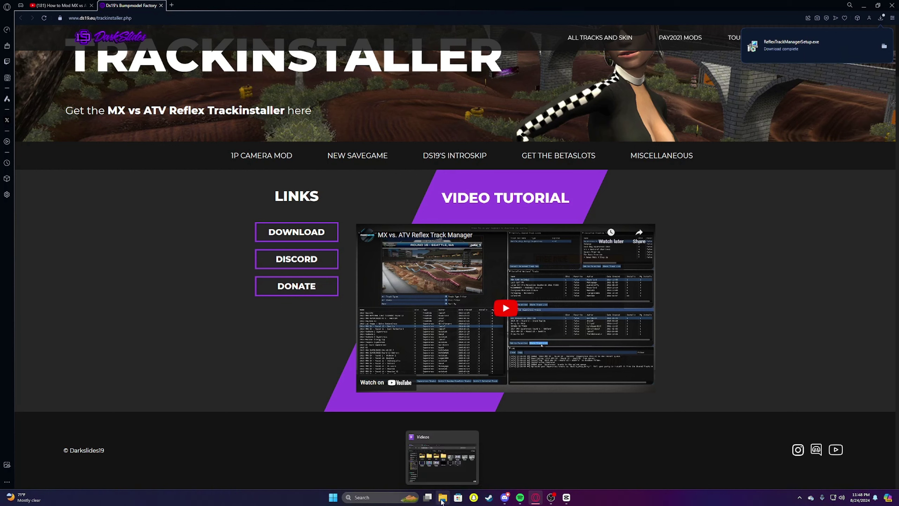
Browse File Explorer to Documents\Reflex track manager and select ReflexTrackManagerSetup
left_click(443, 499)
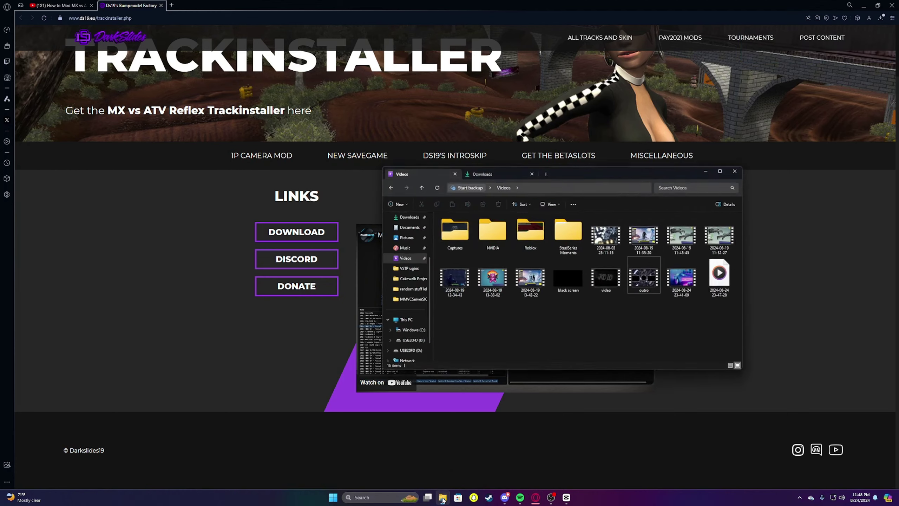
left_click(406, 202)
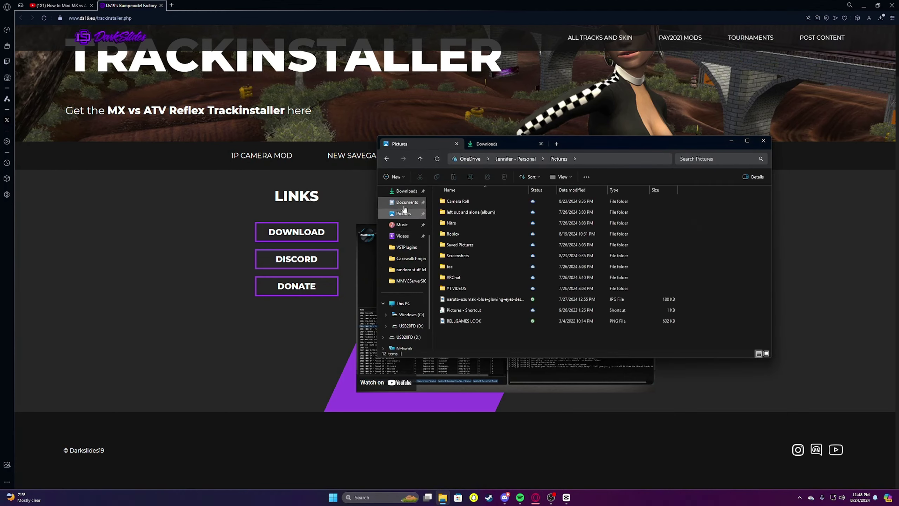
double_click(471, 257)
left_click(476, 202)
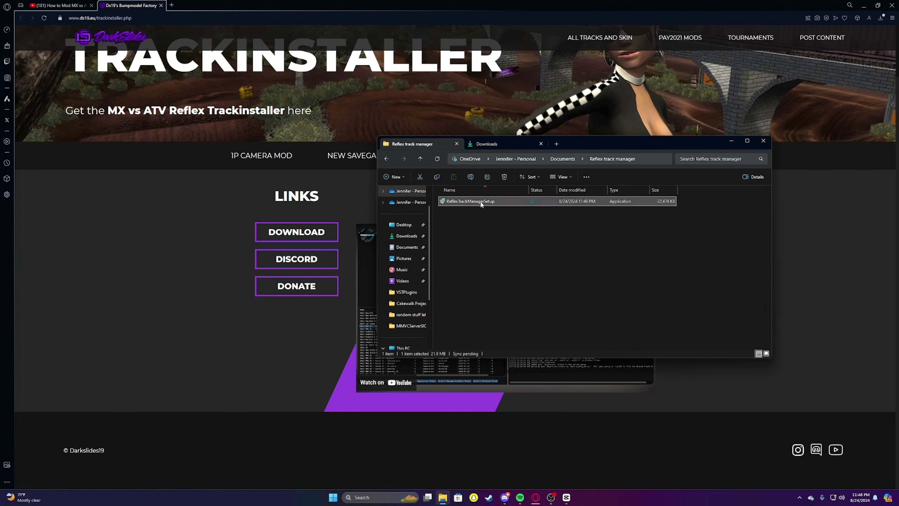
Install Reflex Track Manager to Program Files (x86)\Reflex Track Manager with a desktop shortcut
double_click(477, 203)
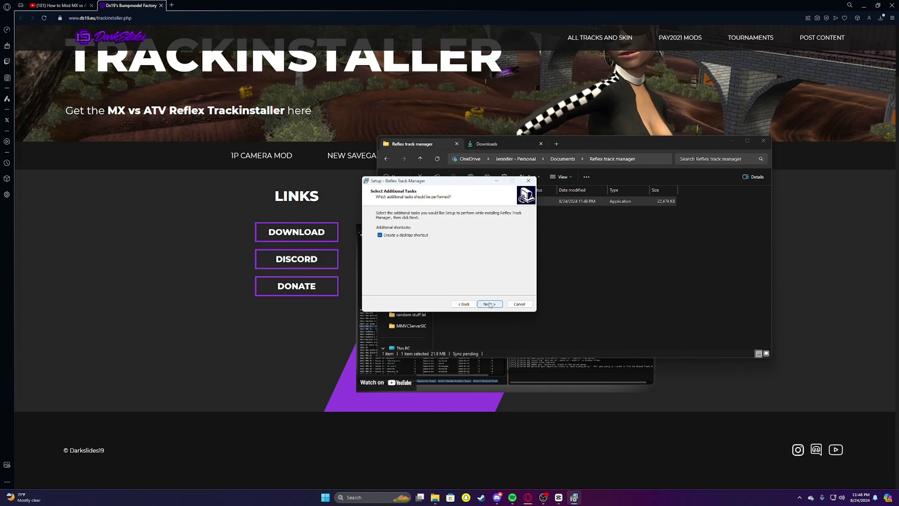
left_click(864, 5)
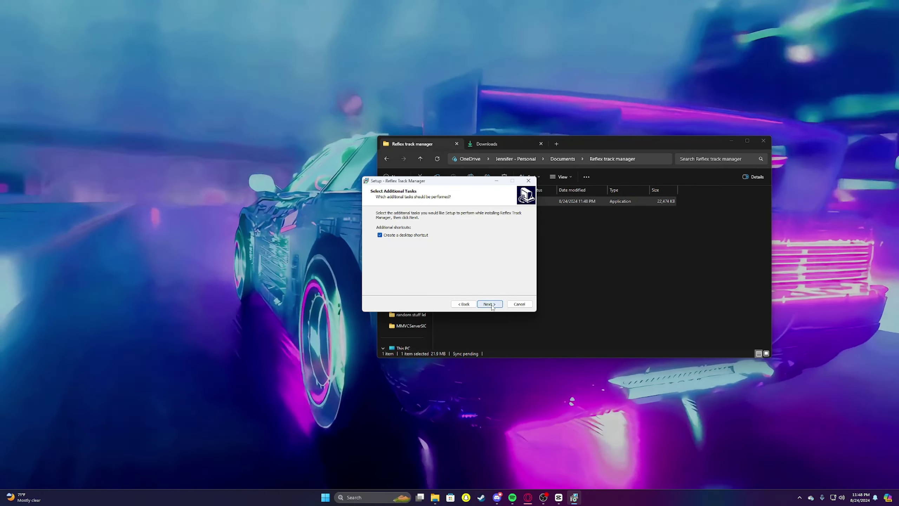
left_click(489, 303)
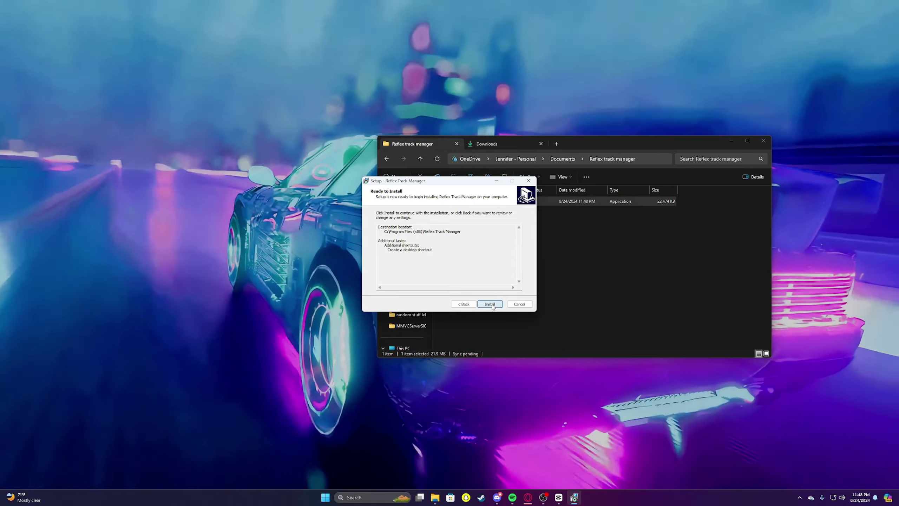
left_click(493, 306)
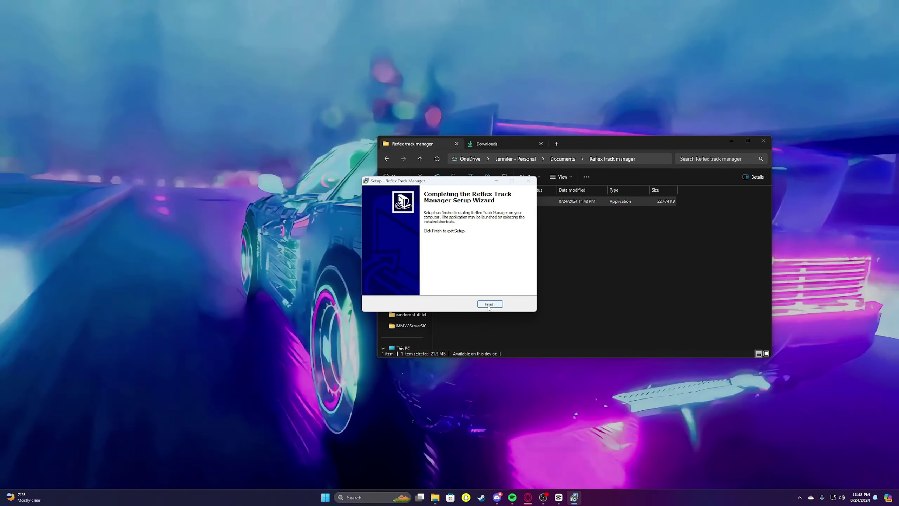
left_click(489, 303)
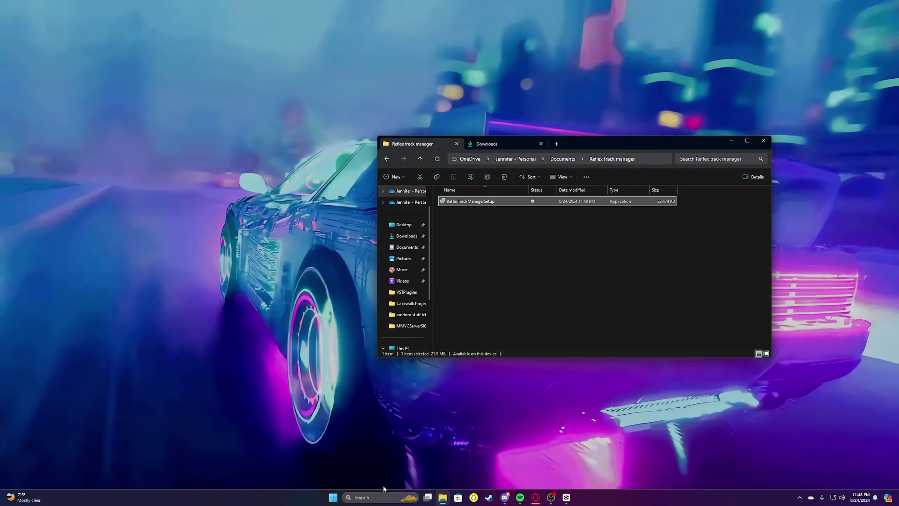
Launch Reflex Track Manager from a Start menu search for 'reflex', then switch to Steam
key("super")
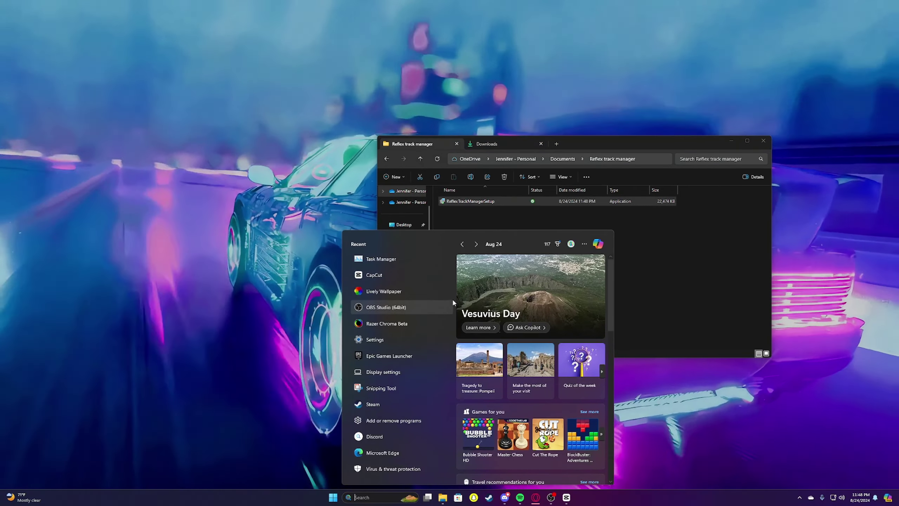
type("reflex")
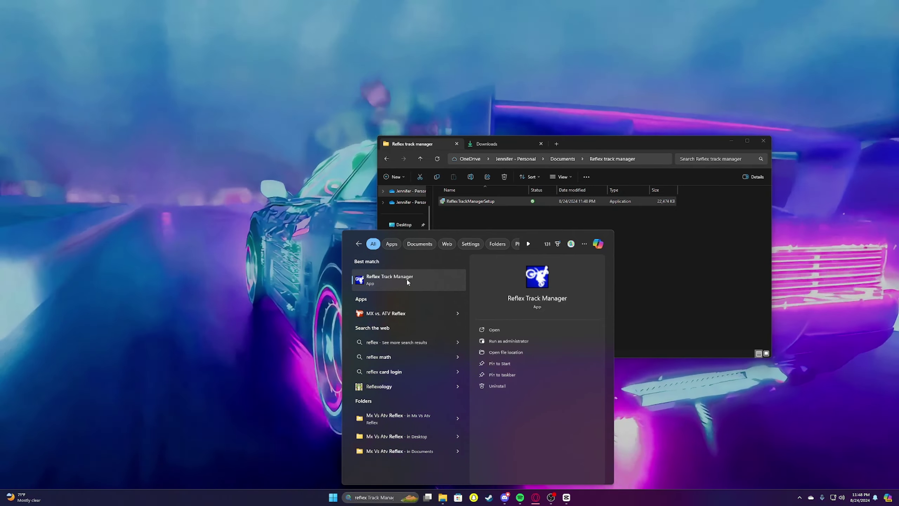
left_click(406, 279)
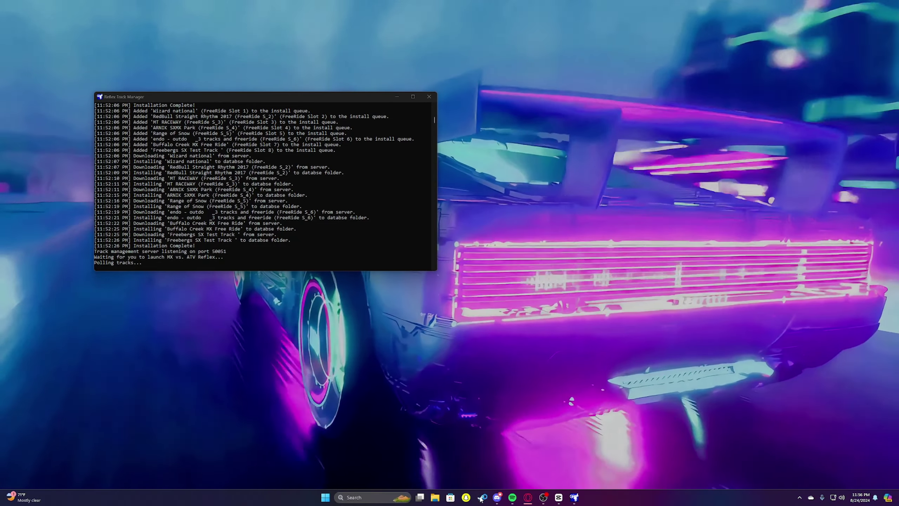
left_click(481, 498)
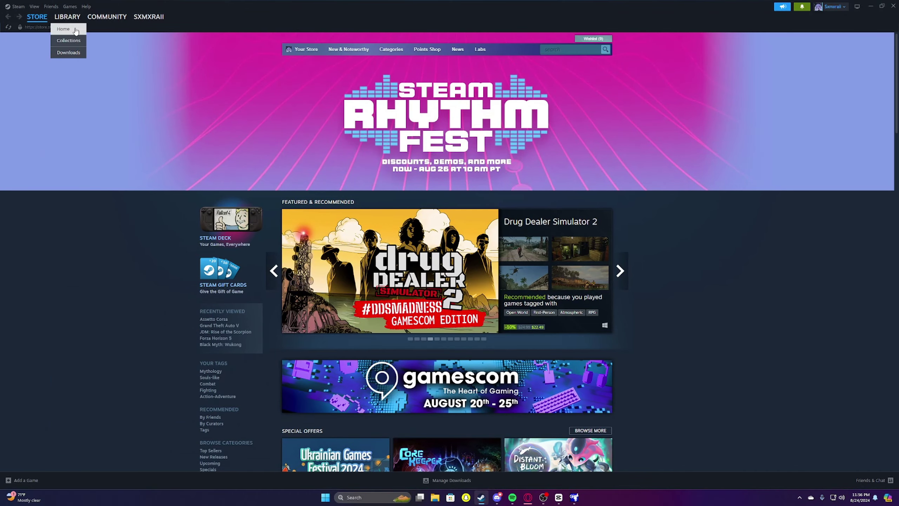
Launch MX vs. ATV Reflex from the Steam library with the 'Play MX vs. ATV Reflex' option
left_click(67, 22)
left_click(48, 141)
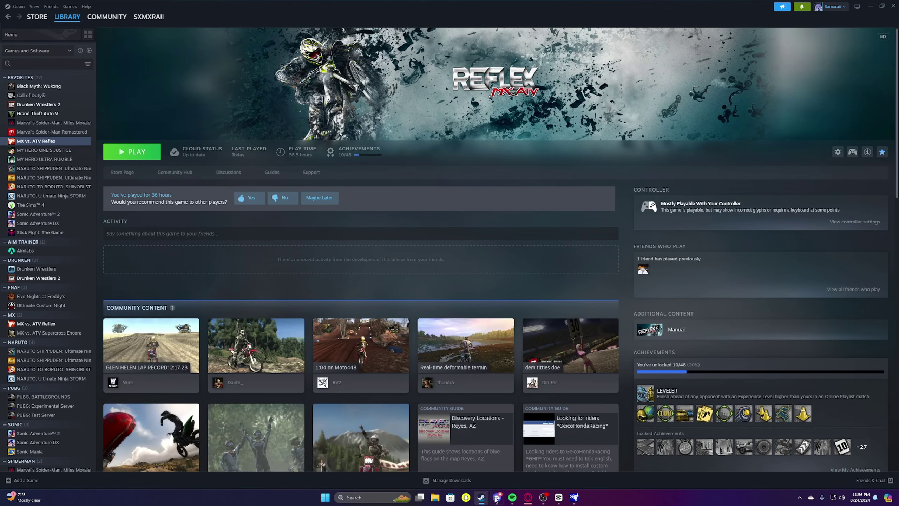
left_click(577, 498)
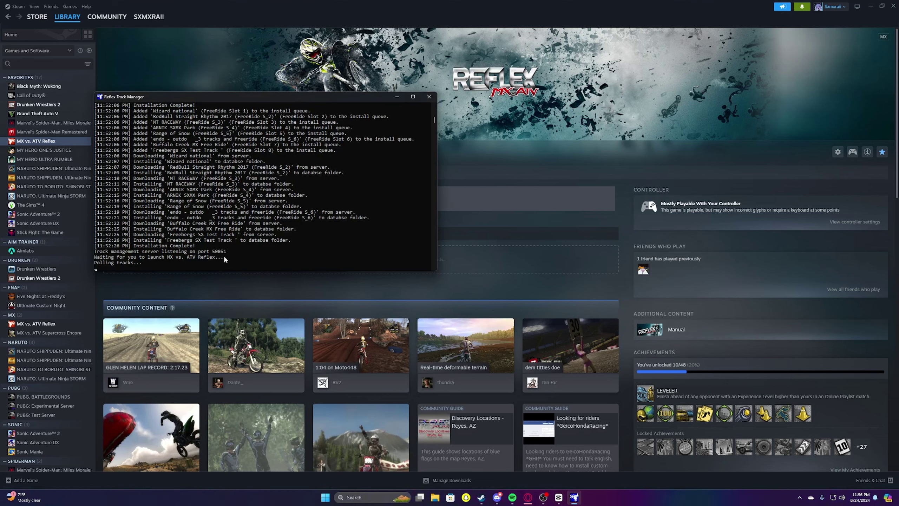
left_click(155, 280)
left_click(133, 159)
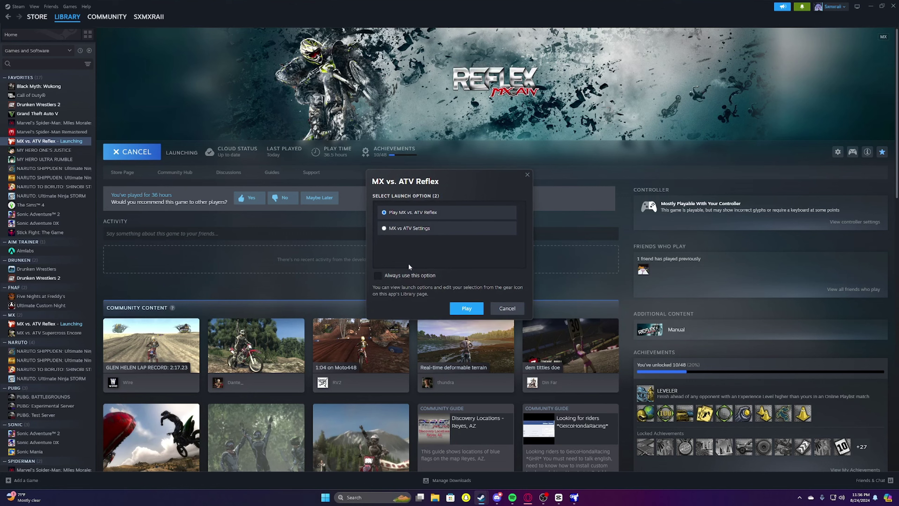
left_click(465, 308)
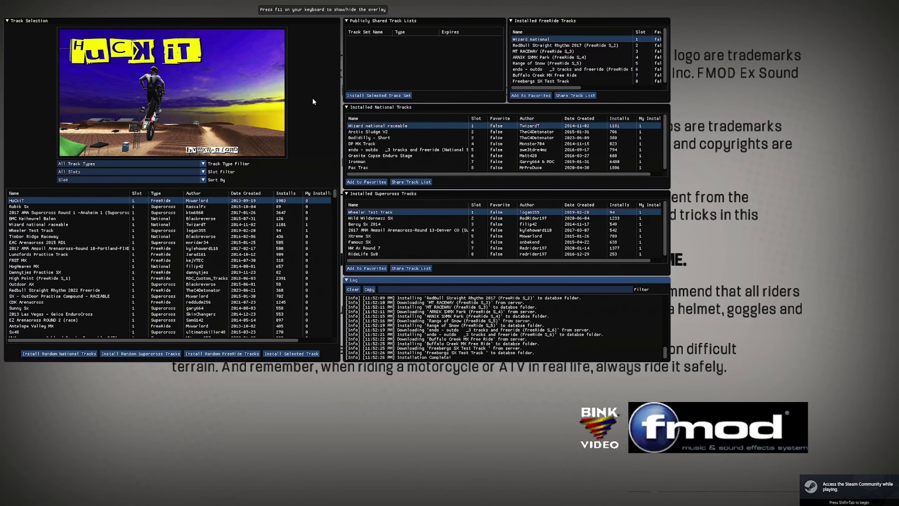
Scroll through the installed tracks in the in-game overlay, then hide it with F11
scroll(337, 249, "down", 5)
scroll(337, 249, "up", 5)
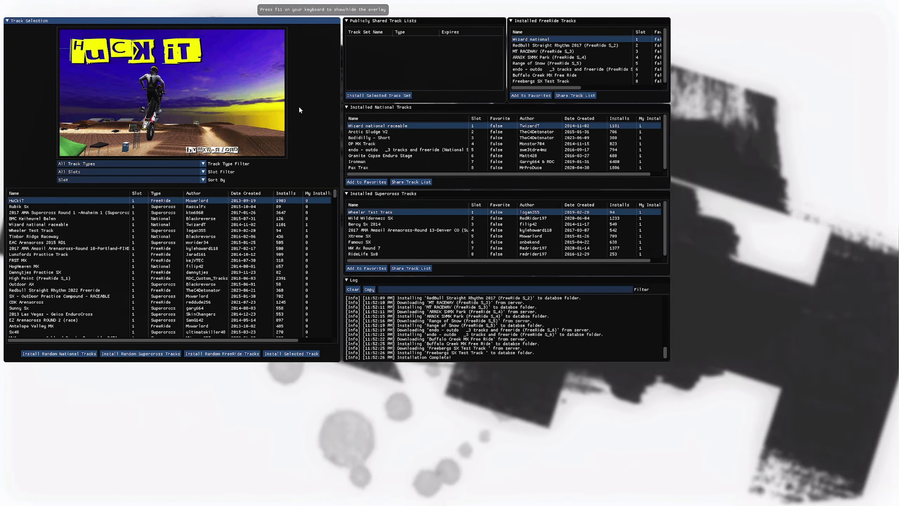
key("F11")
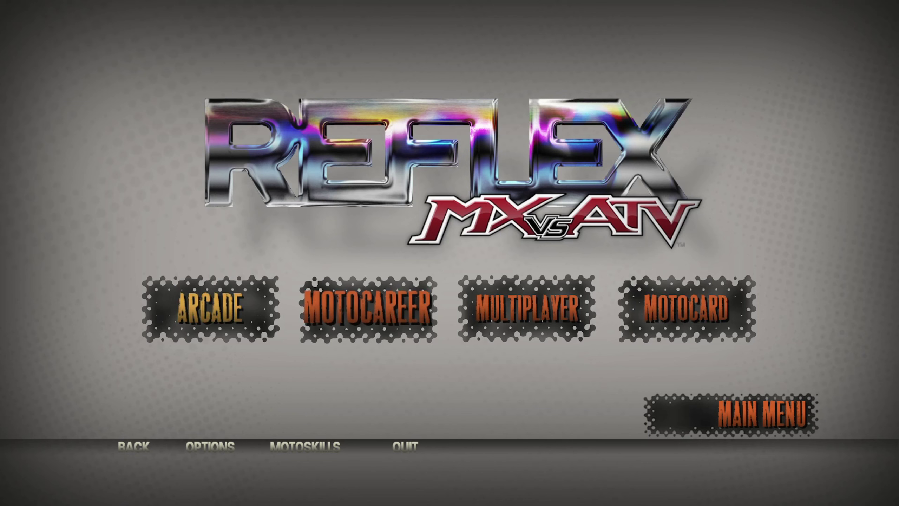
Skip the intro with the arrow keys and browse the main menu options
key("Right")
key("Left")
key("Left")
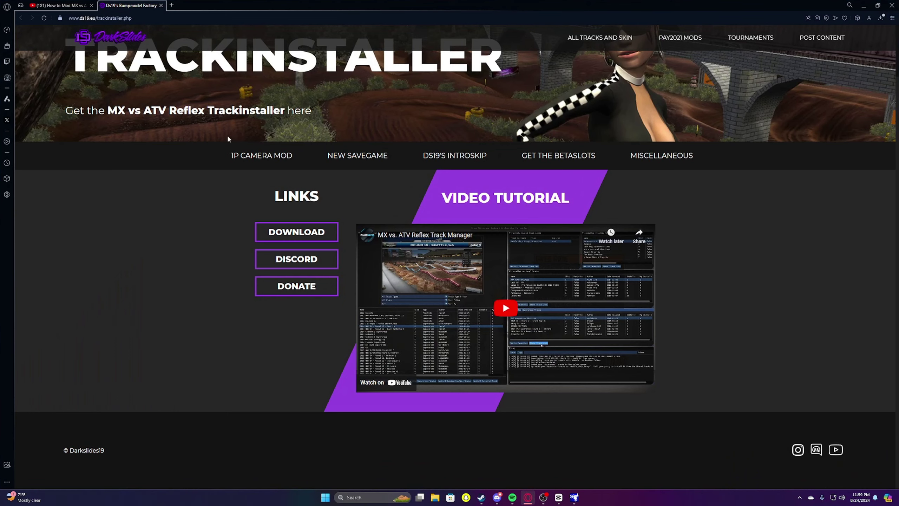
Open the ALL TRACKS AND SKINS listing and scroll down to its Bike Skins section
scroll(228, 139, "up", 2)
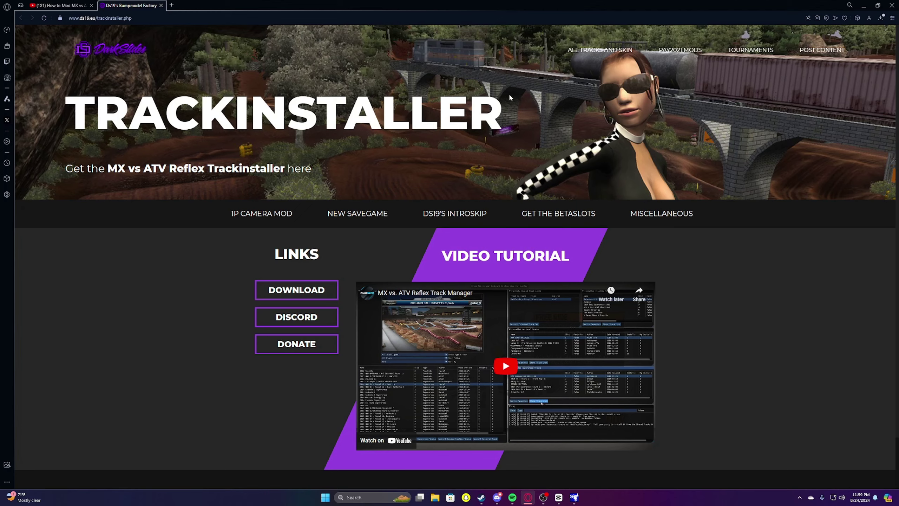
left_click(590, 53)
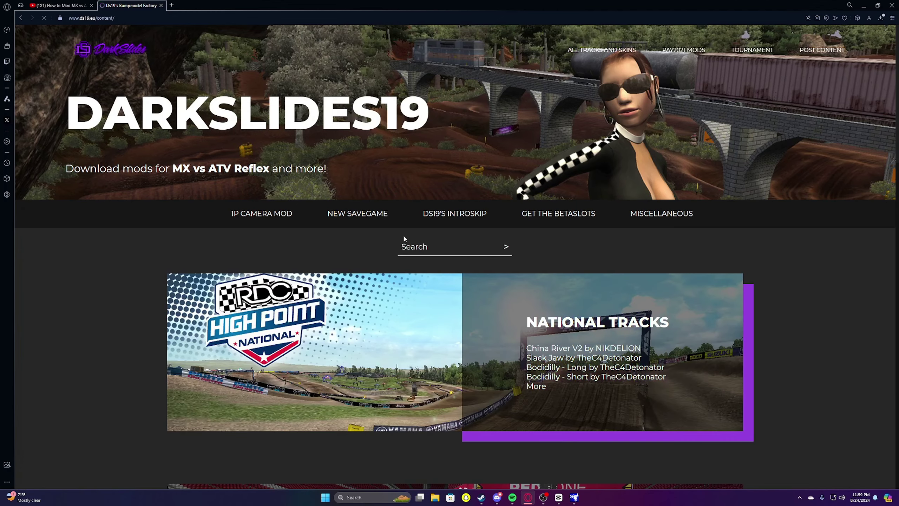
scroll(403, 234, "down", 6)
scroll(438, 291, "up", 5)
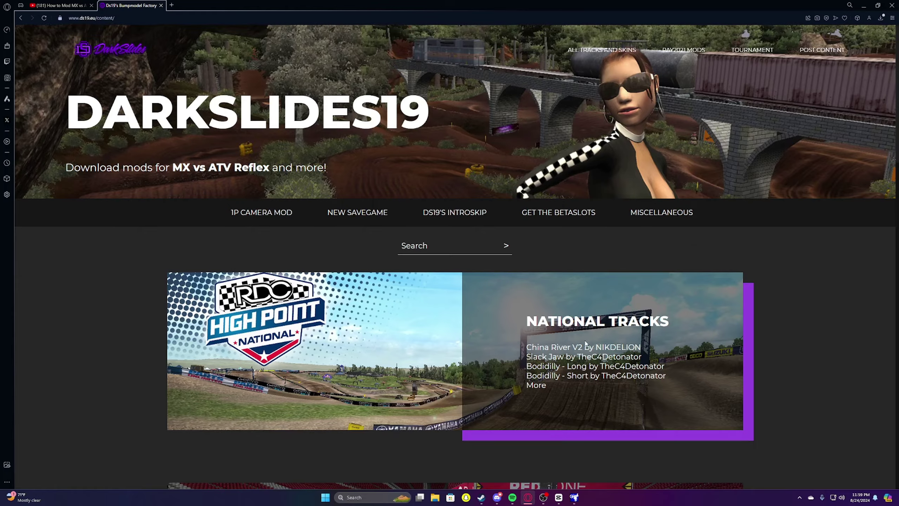
scroll(590, 303, "down", 10)
scroll(592, 308, "down", 10)
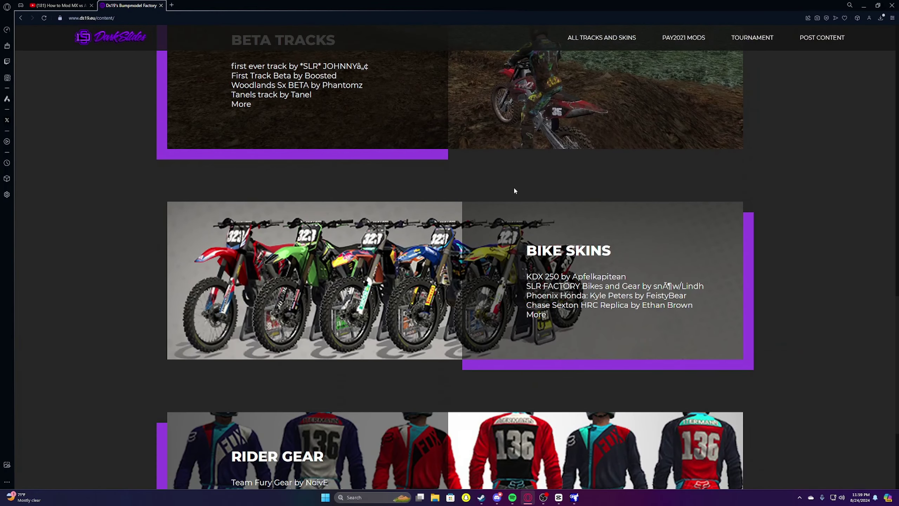
scroll(592, 247, "down", 5)
scroll(591, 246, "up", 4)
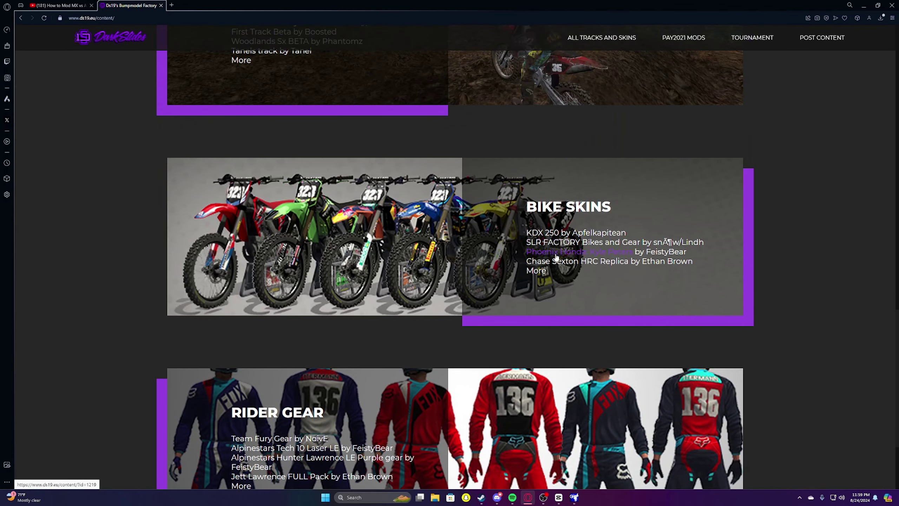
Browse the Phoenix Honda skin page, then return to the mods listing and focus its search box
left_click(560, 252)
scroll(531, 317, "down", 2)
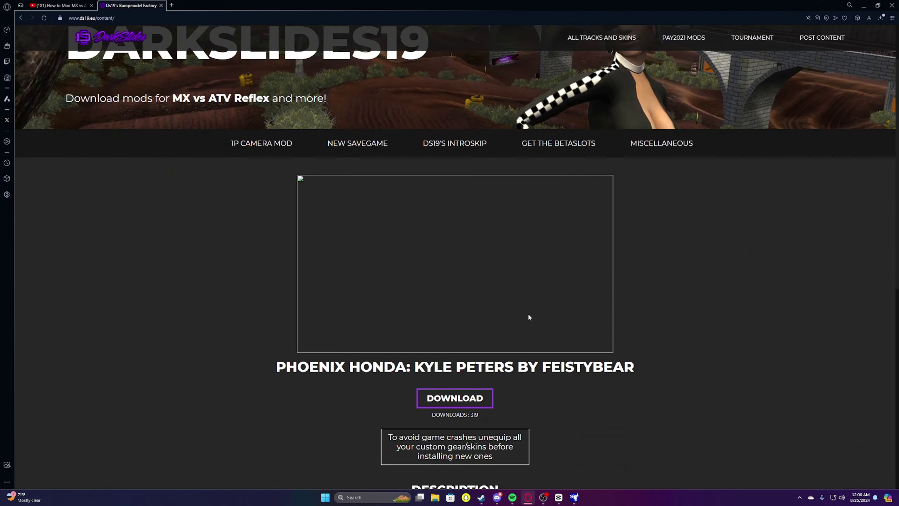
scroll(526, 321, "down", 5)
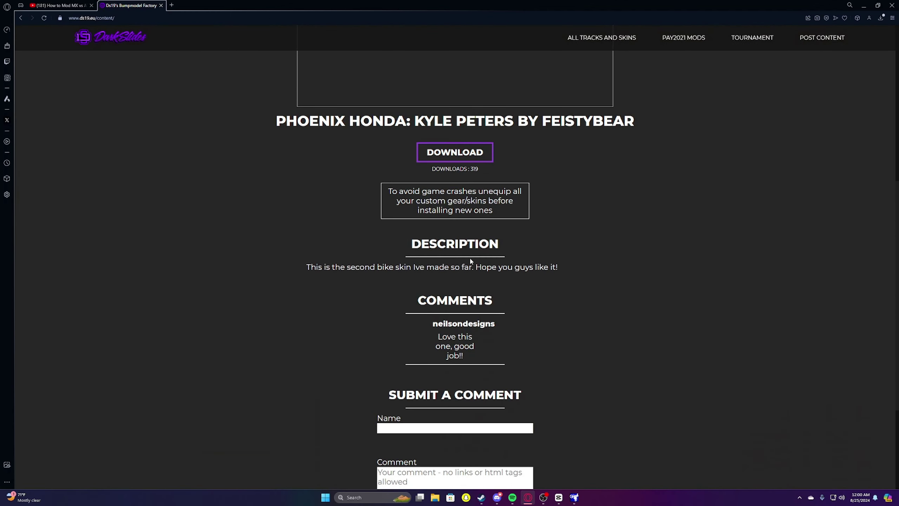
scroll(473, 261, "up", 6)
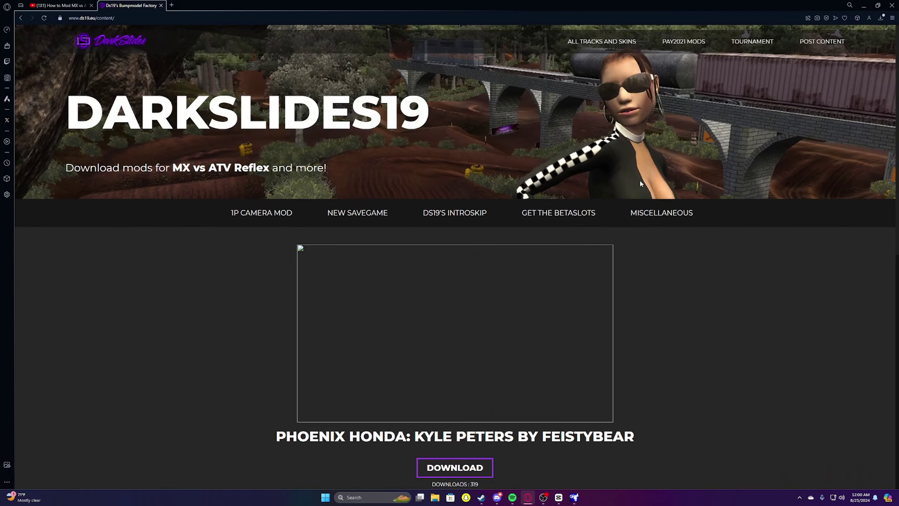
scroll(556, 134, "down", 9)
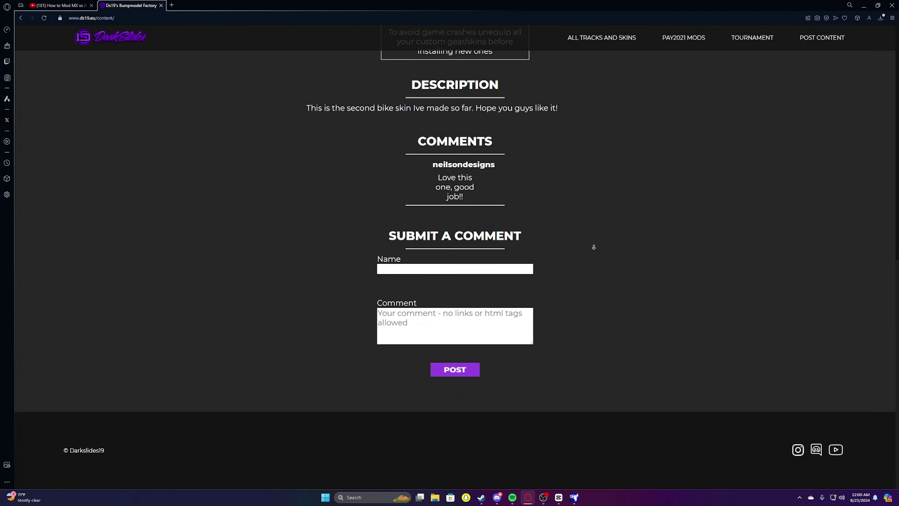
scroll(608, 118, "up", 8)
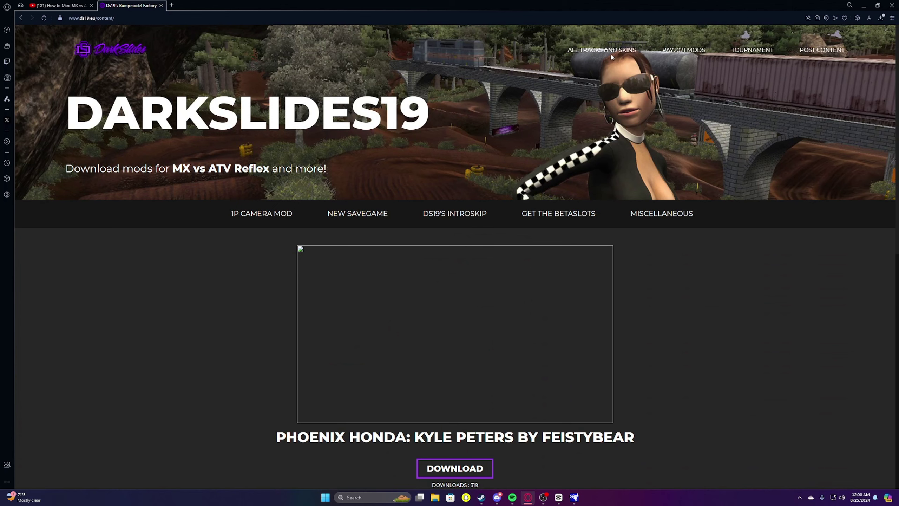
left_click(611, 53)
left_click(447, 243)
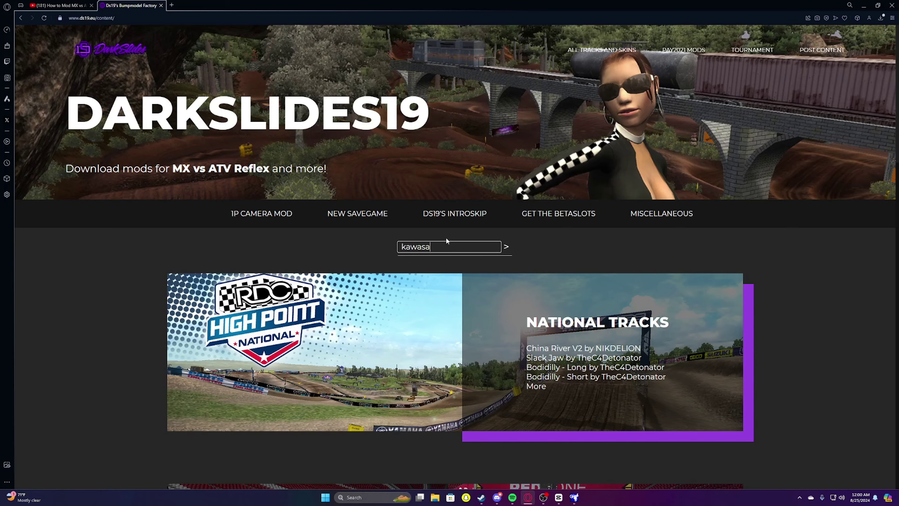
Search ds19.eu for 'kawasaki' and scroll through the results
type("kawasaki")
key("Return")
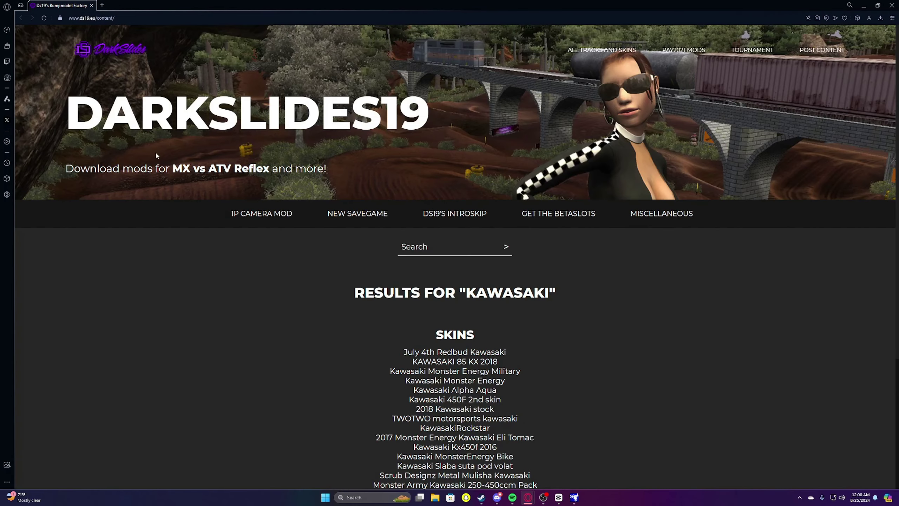
scroll(468, 267, "down", 5)
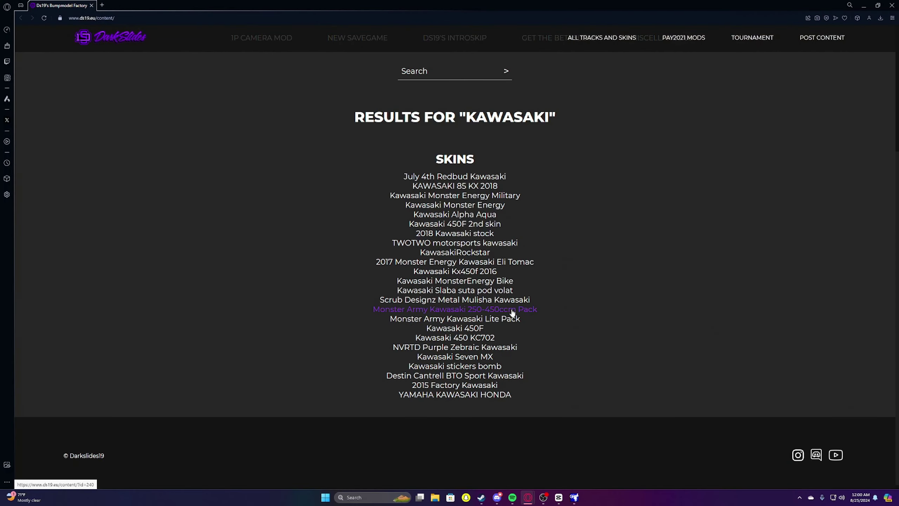
Open the Kawasaki 450F result in a new tab, check it, and close it as the wrong skin
right_click(478, 331)
left_click(503, 334)
left_click(131, 5)
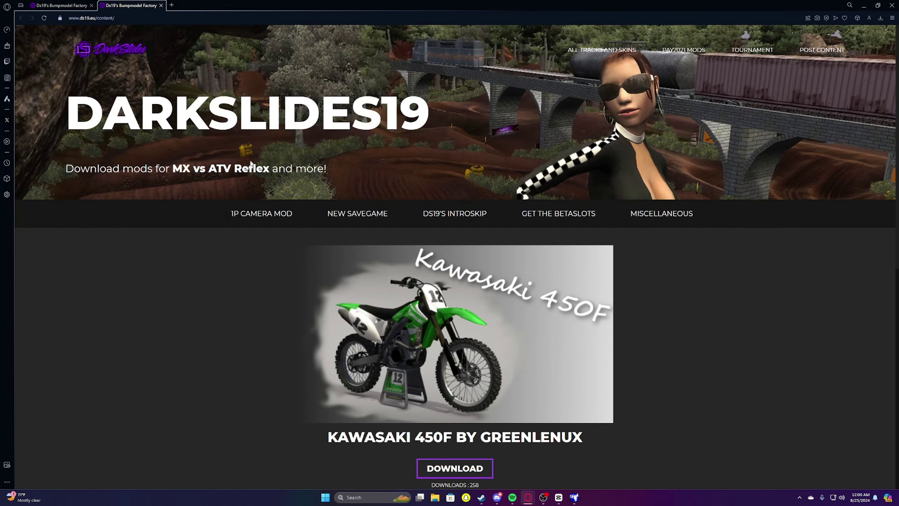
scroll(402, 356, "down", 2)
scroll(403, 356, "up", 2)
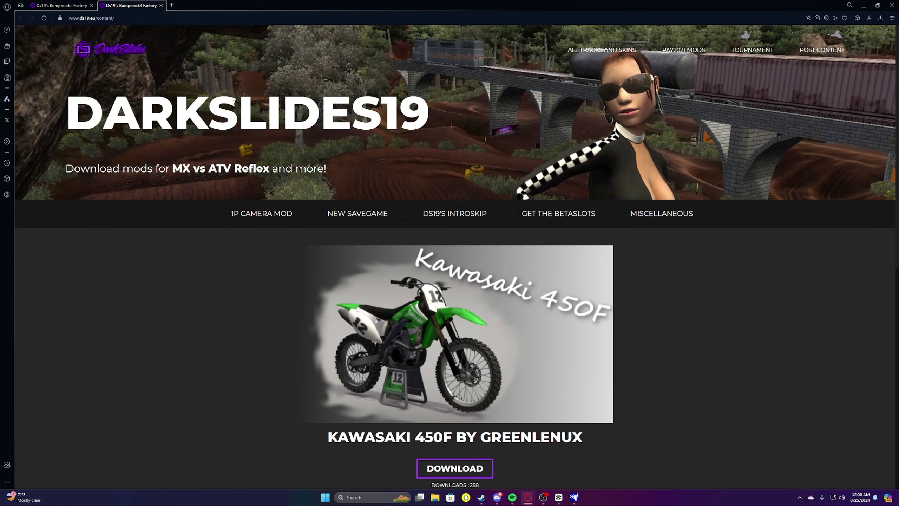
left_click(161, 6)
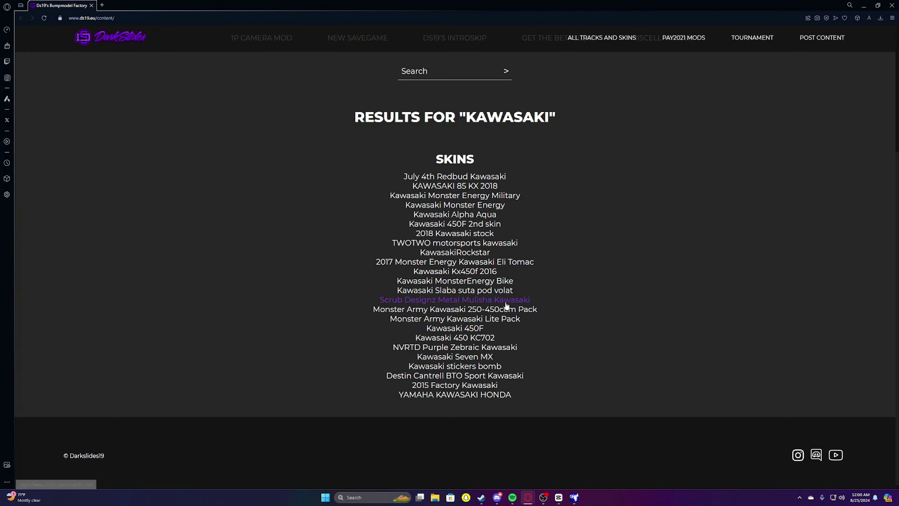
Open the Kawasaki 450F 2nd skin page in a new tab and download Kawasaki450F2ndskin.zip
scroll(467, 280, "up", 2)
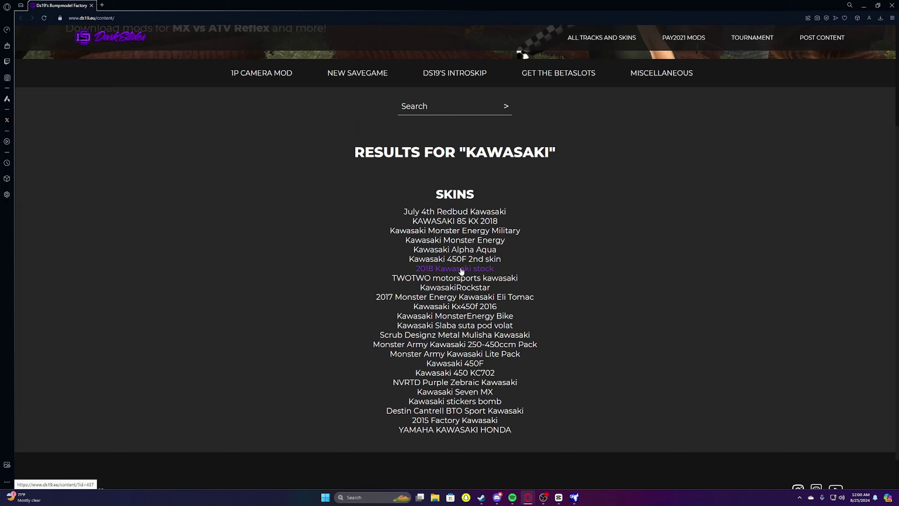
right_click(458, 261)
left_click(496, 277)
left_click(131, 5)
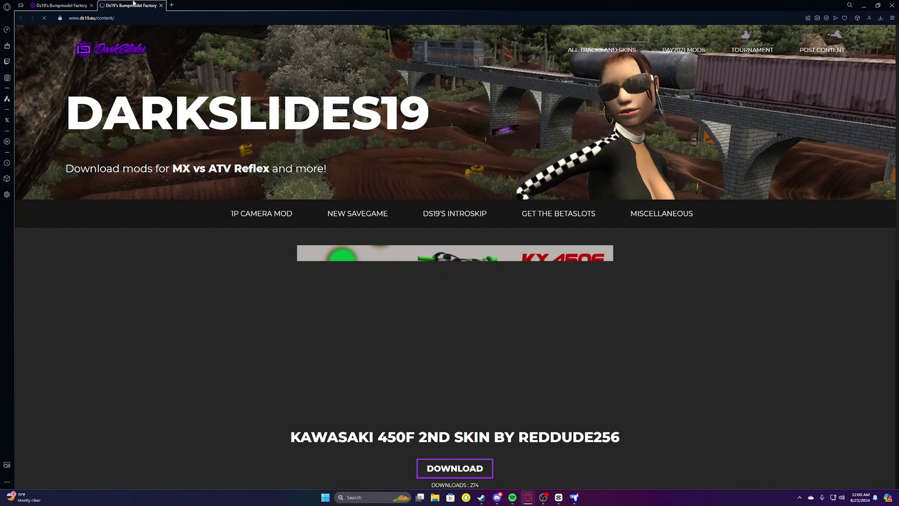
scroll(513, 326, "down", 4)
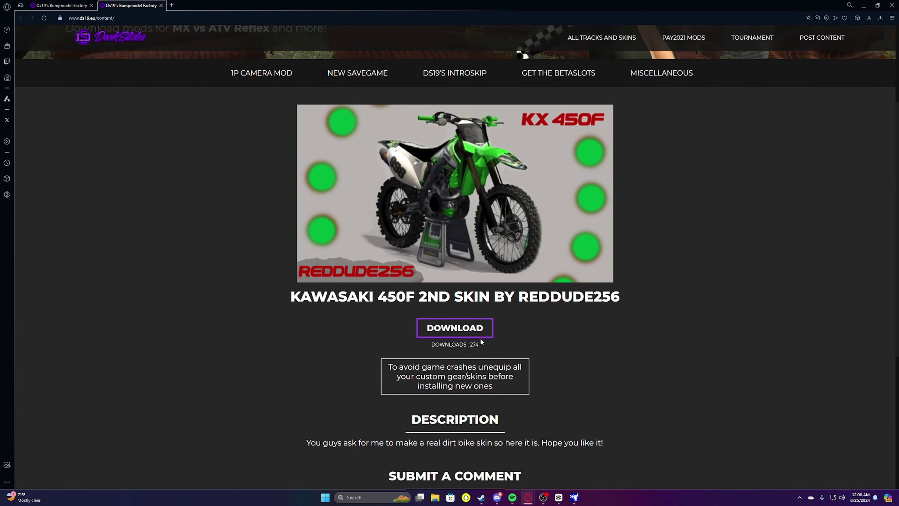
left_click(446, 330)
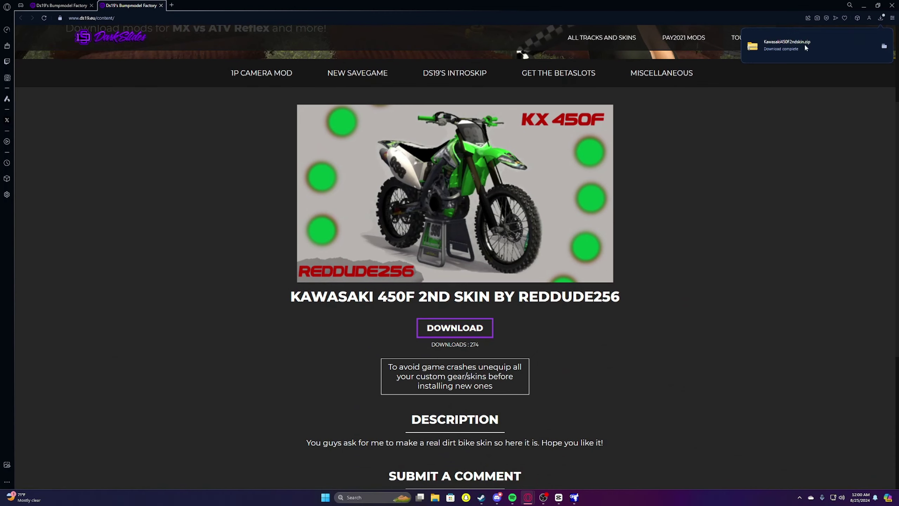